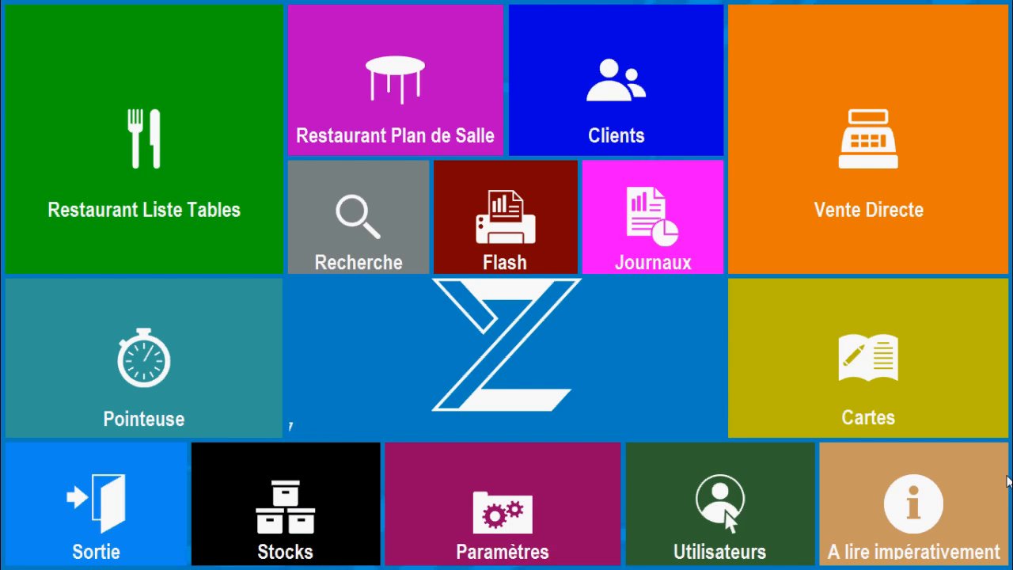
# Review the names of the five price tariffs in the card management functions and validate them.
pyautogui.click(916, 373)
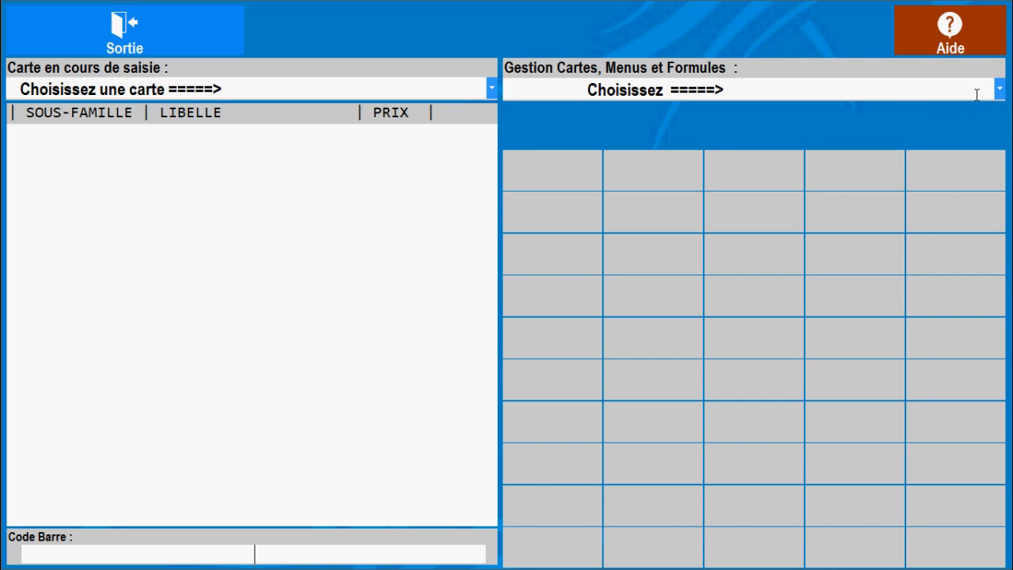
pyautogui.click(999, 90)
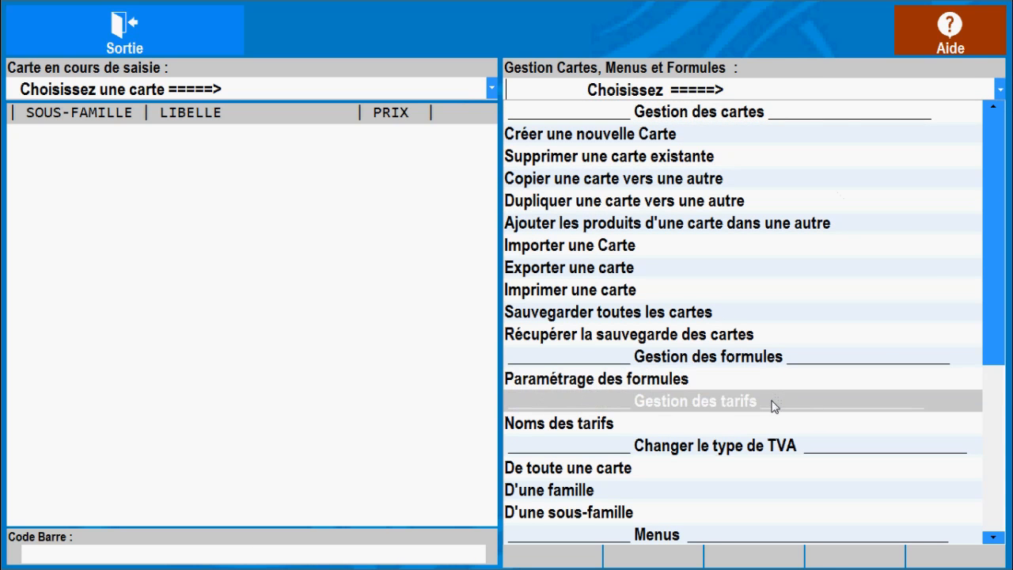
pyautogui.click(757, 429)
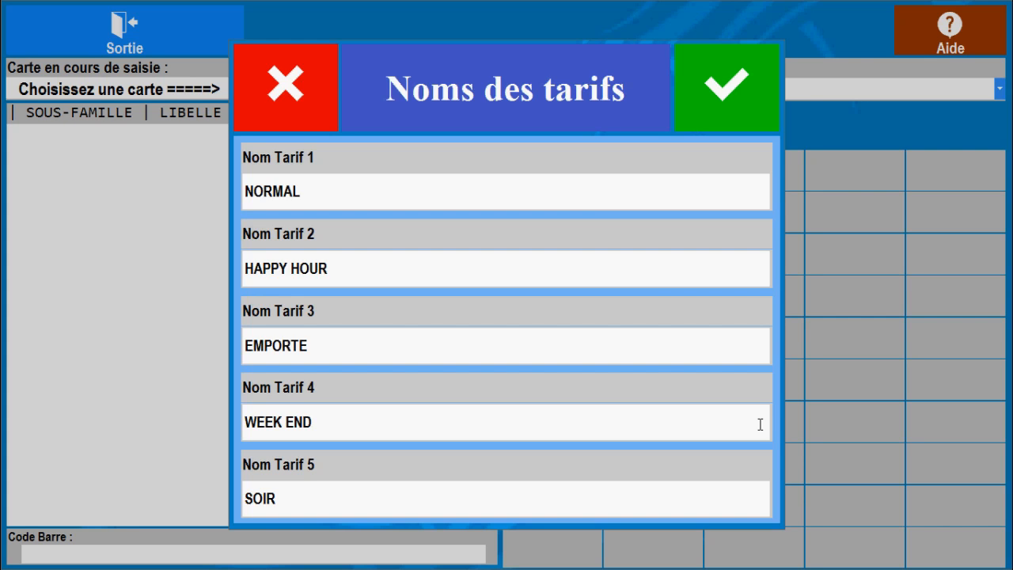
pyautogui.click(342, 184)
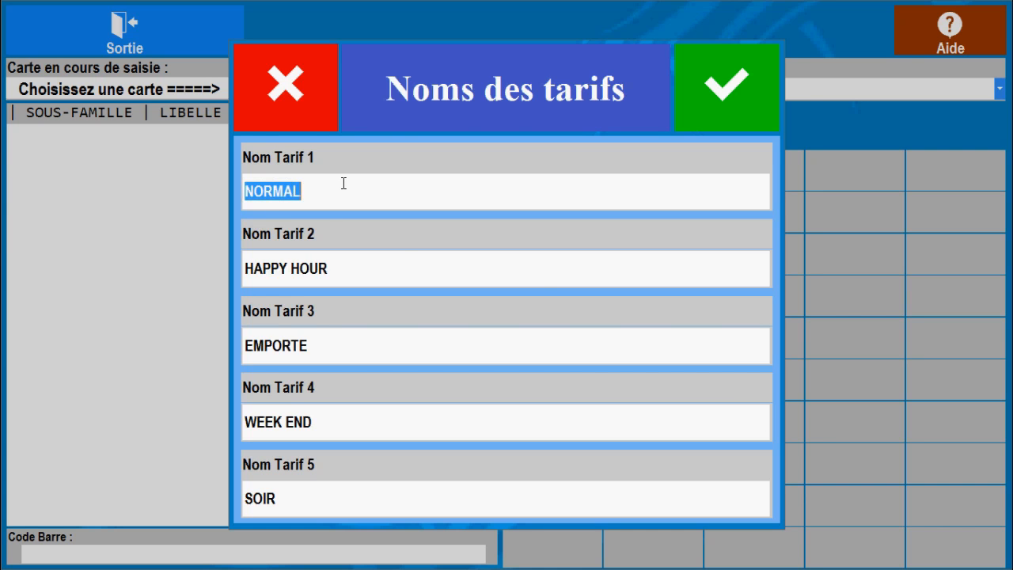
pyautogui.click(399, 268)
pyautogui.click(381, 340)
pyautogui.click(369, 431)
pyautogui.click(353, 499)
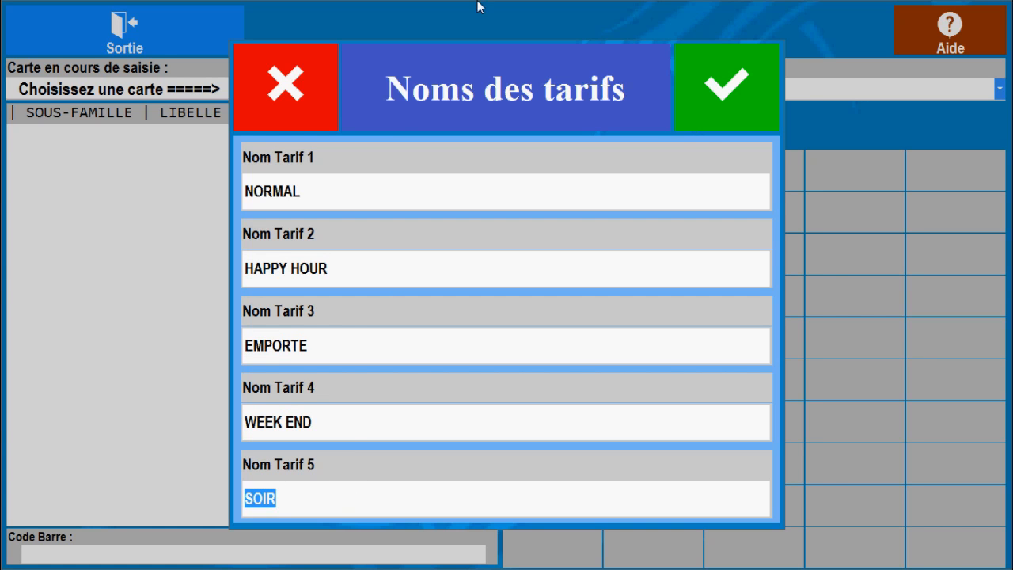
pyautogui.click(707, 93)
# Load the DEMO card and open the Buffet de crudités product for modification.
pyautogui.click(491, 90)
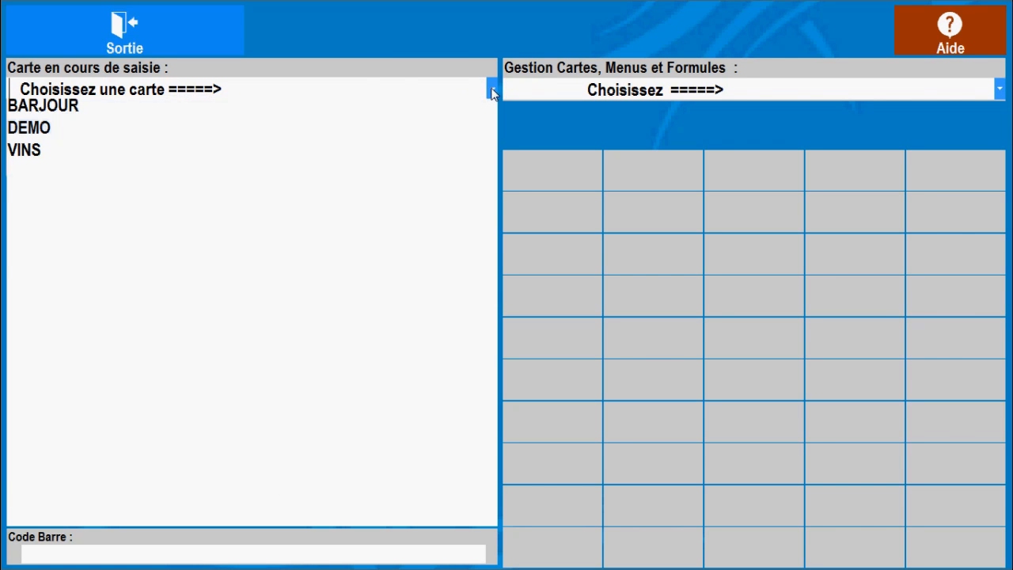
pyautogui.click(184, 139)
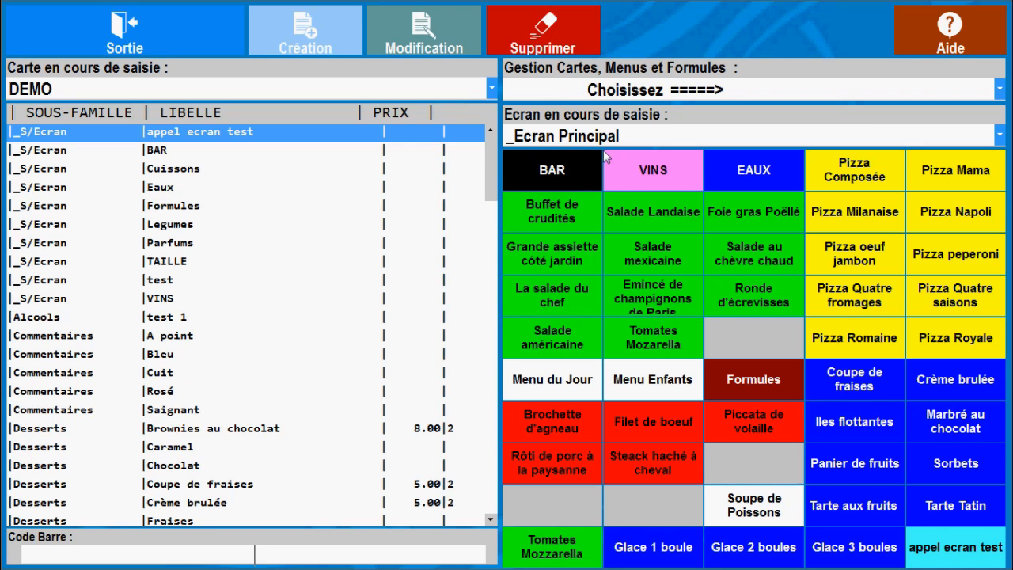
pyautogui.click(564, 214)
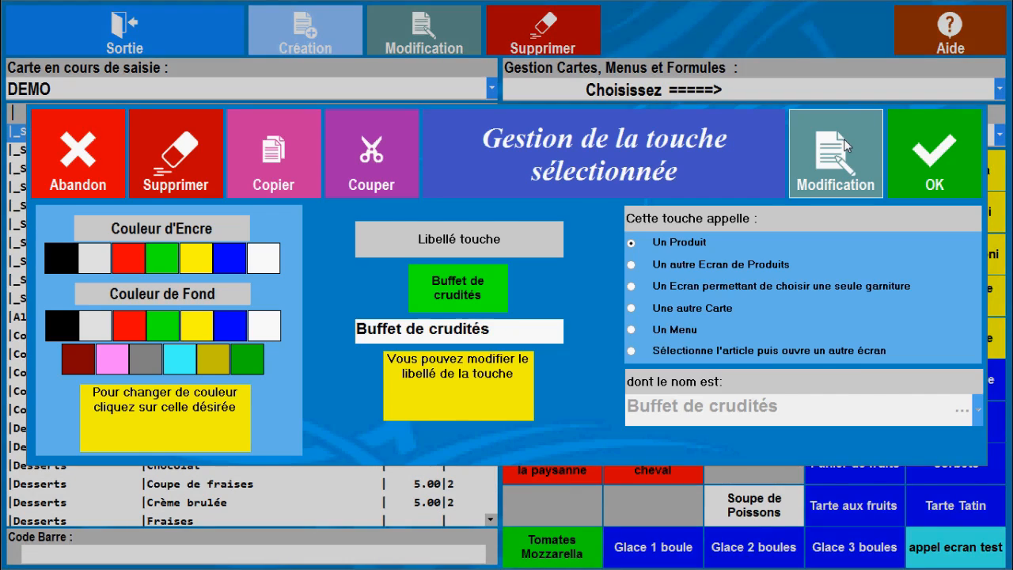
pyautogui.click(845, 145)
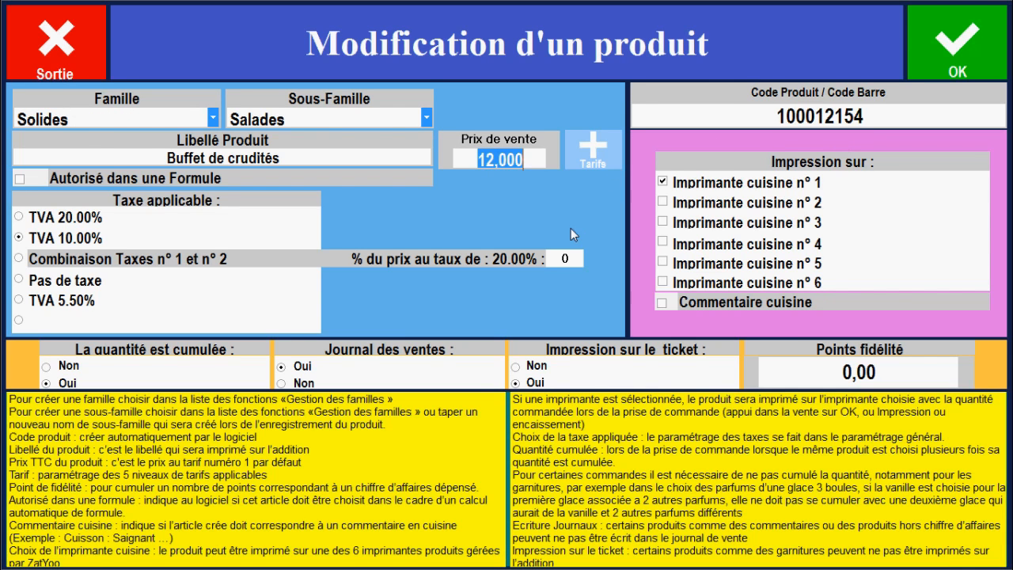
# Set the HAPPY HOUR selling price of Buffet de crudités to 10, save the product and its key, and leave card management.
pyautogui.click(593, 149)
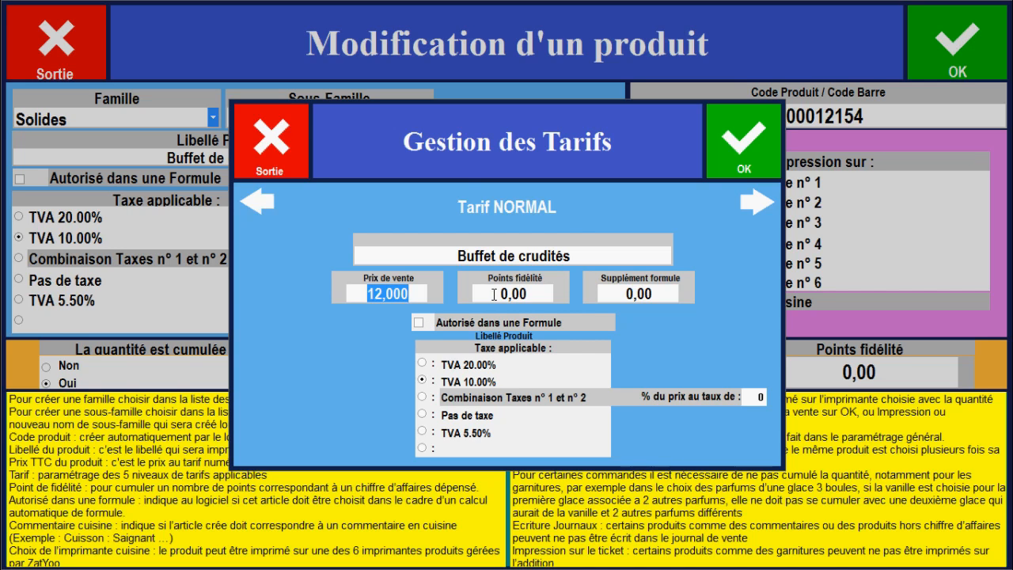
pyautogui.click(755, 201)
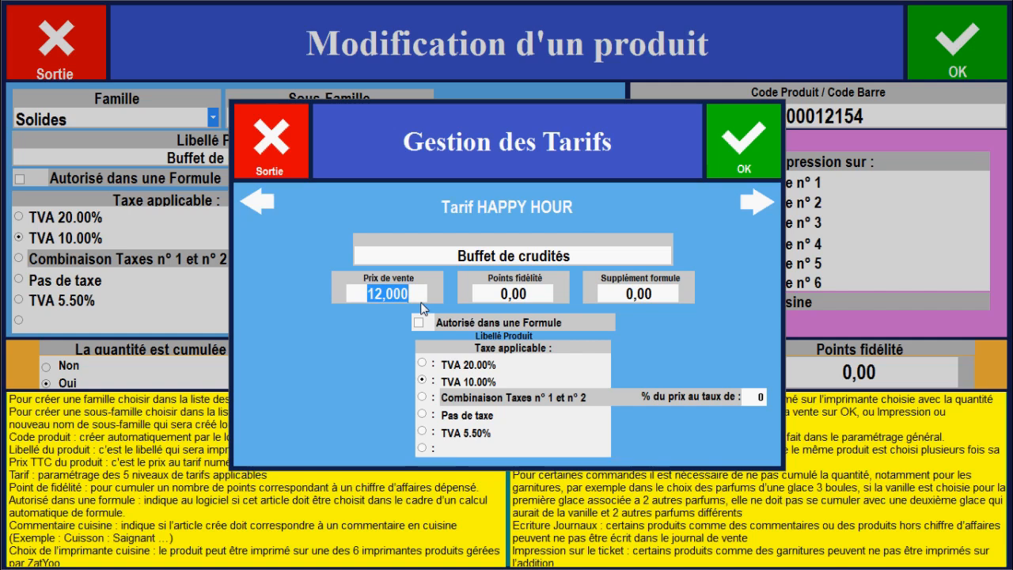
pyautogui.write('10')
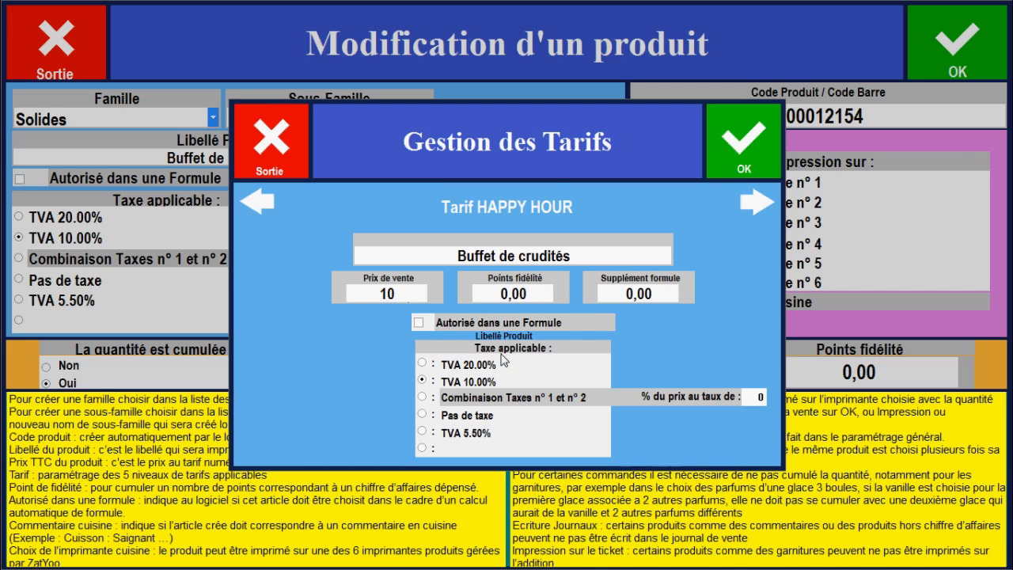
pyautogui.click(739, 148)
pyautogui.click(946, 28)
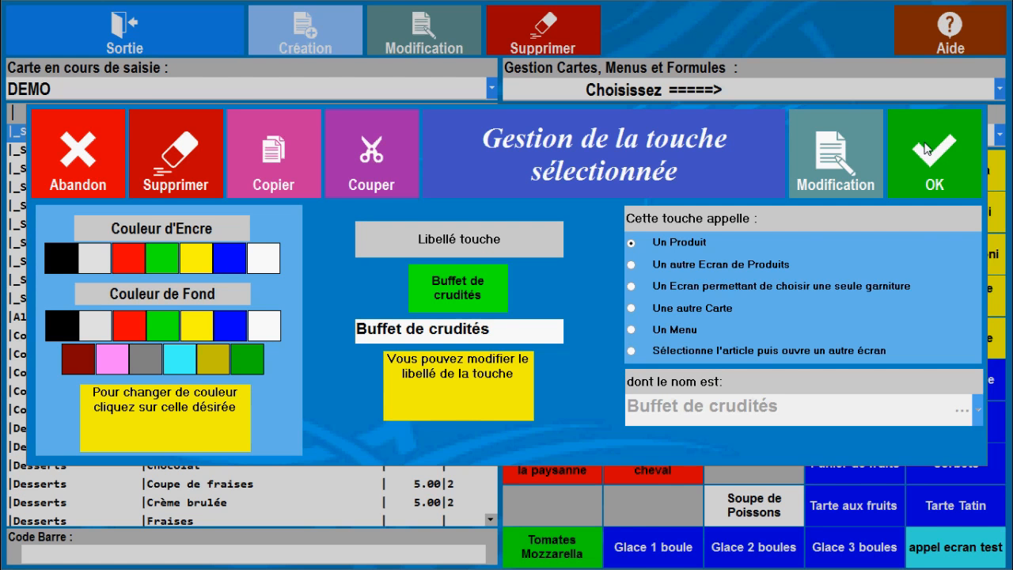
pyautogui.click(926, 148)
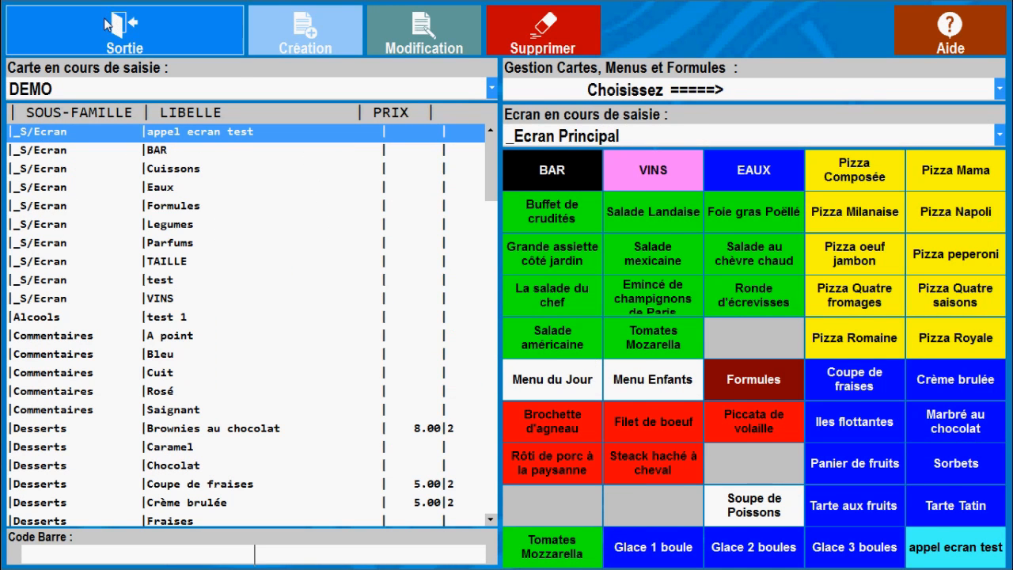
pyautogui.click(108, 24)
# Start a direct sale and add one Buffet de crudités to the note at the NORMAL tariff.
pyautogui.click(629, 242)
pyautogui.click(629, 242)
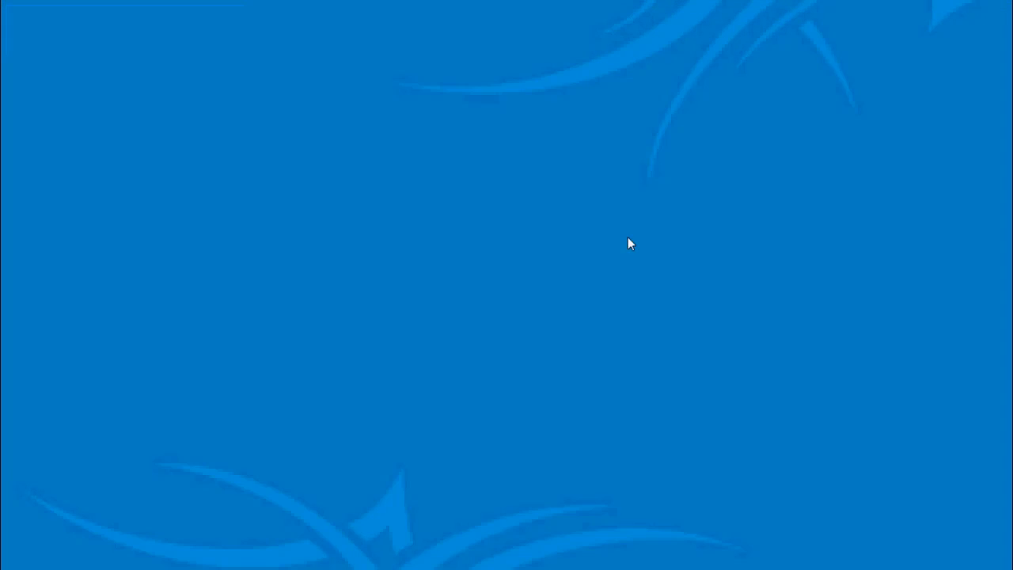
pyautogui.click(859, 121)
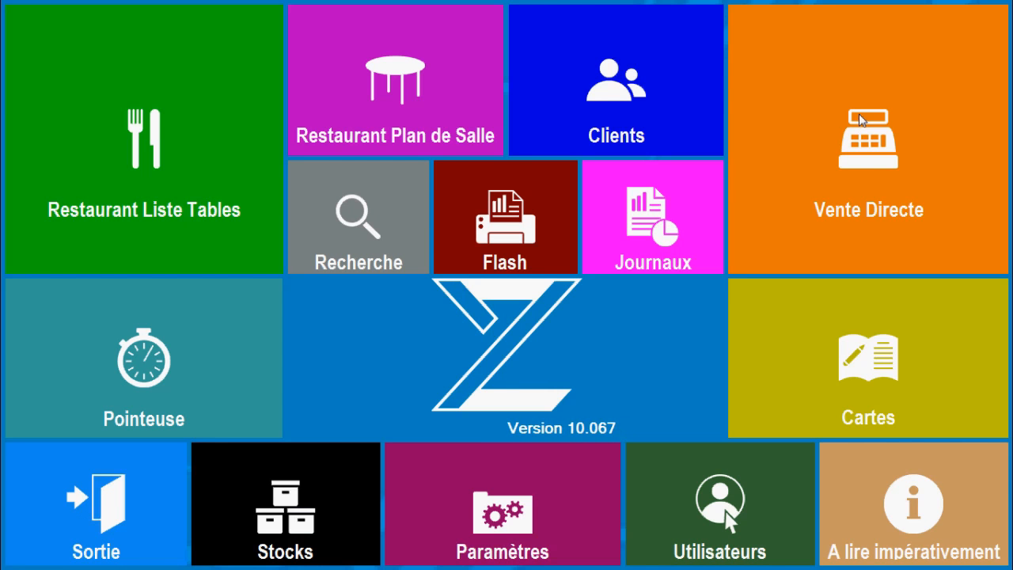
pyautogui.click(861, 120)
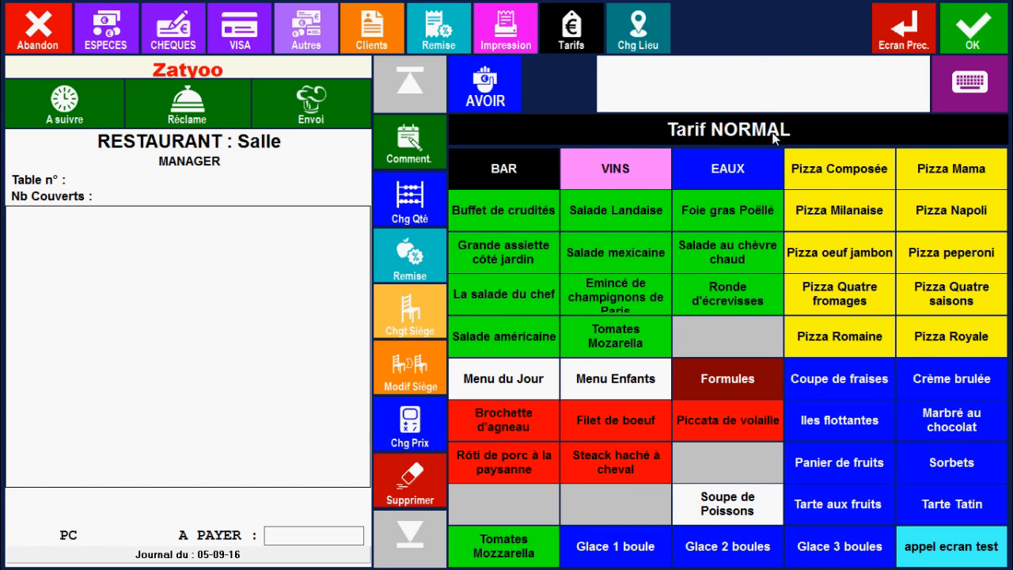
pyautogui.click(494, 211)
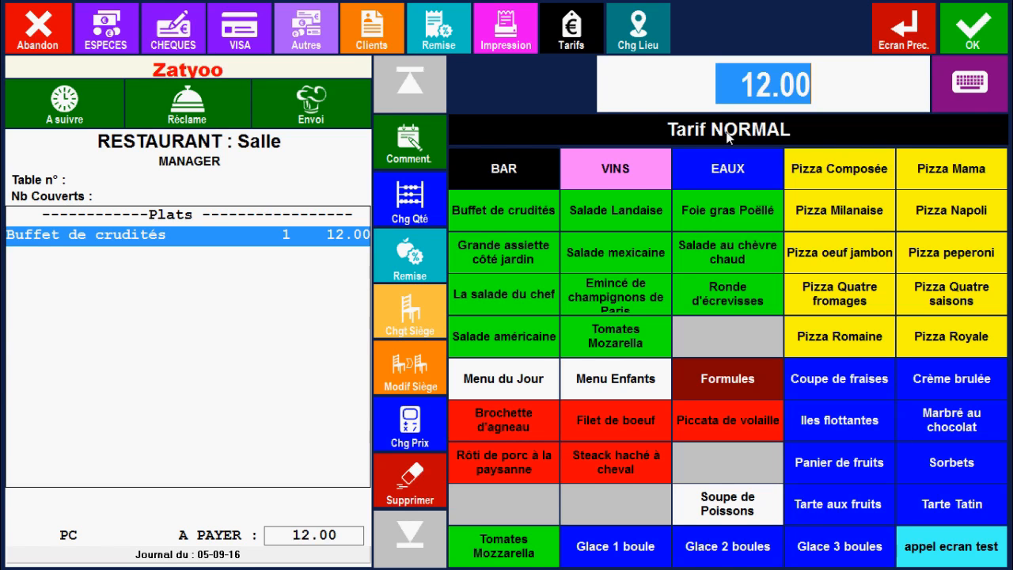
# Switch the note to the HAPPY HOUR tariff, select its Buffet de crudités line, and abandon the note.
pyautogui.click(584, 33)
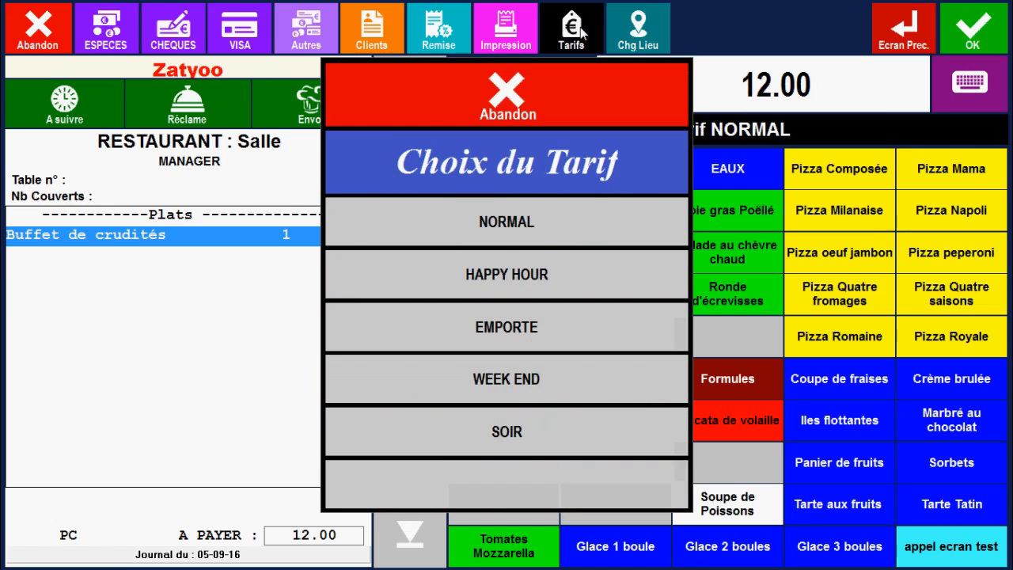
pyautogui.click(474, 278)
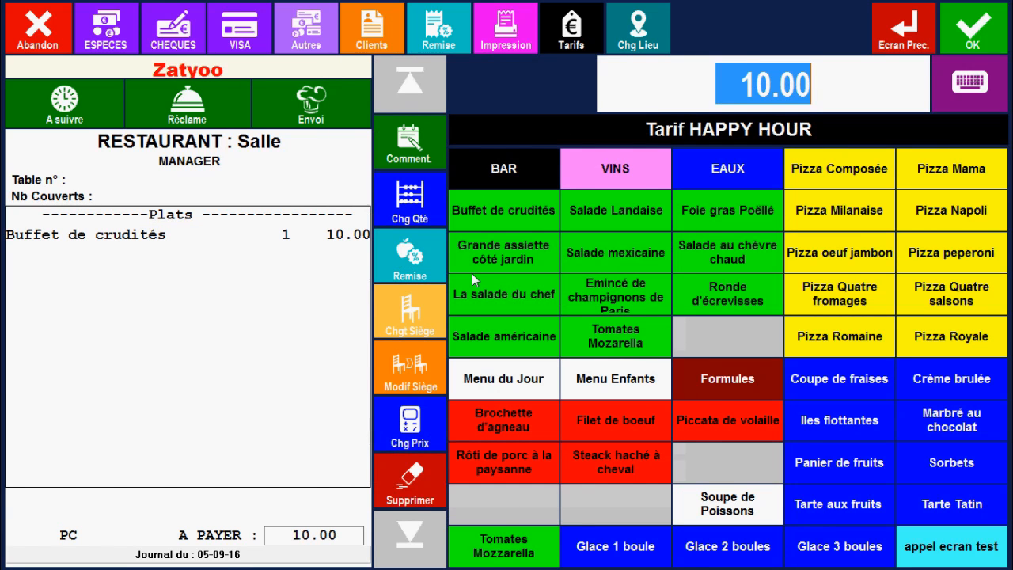
pyautogui.click(66, 238)
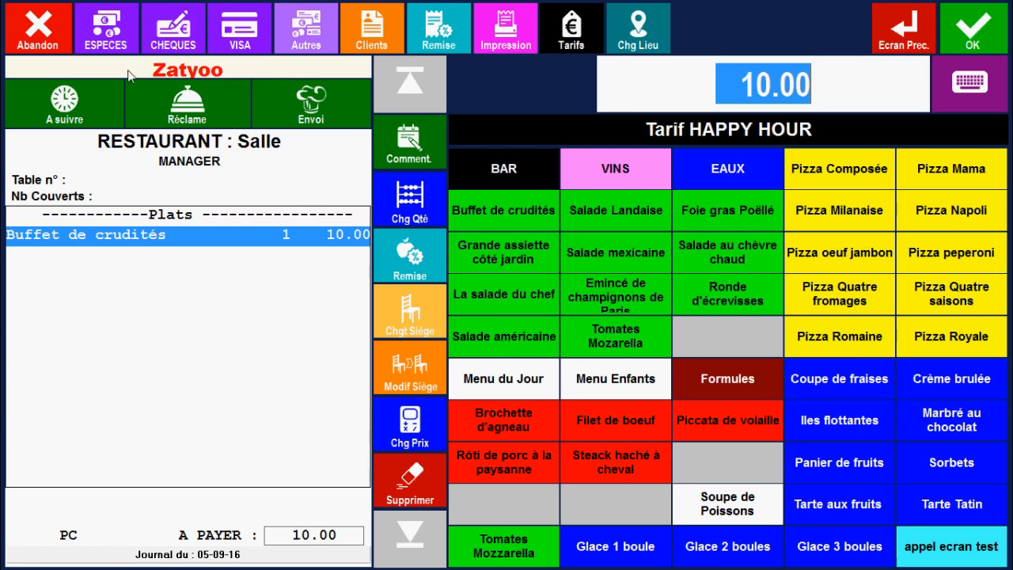
pyautogui.click(46, 35)
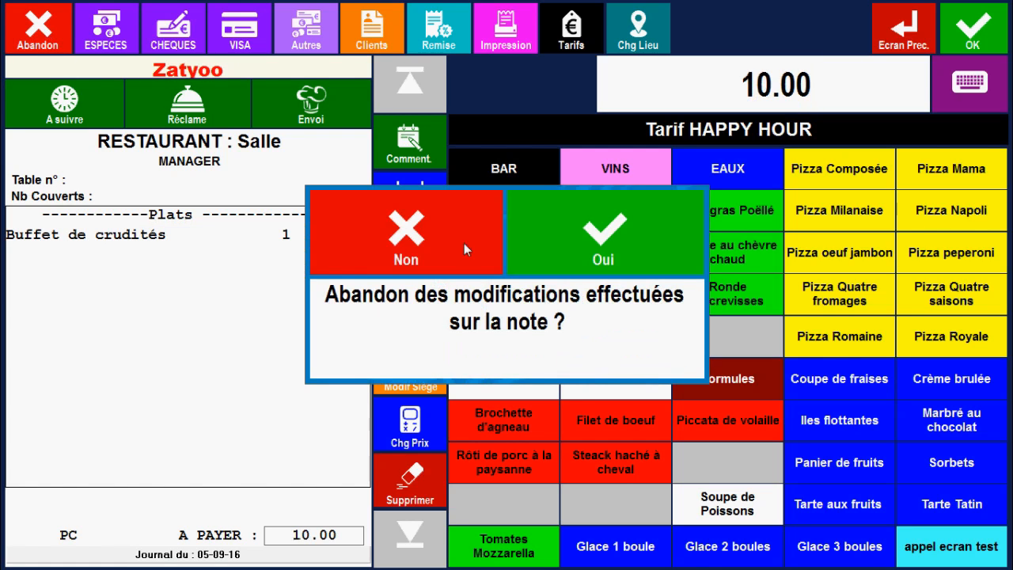
pyautogui.click(565, 232)
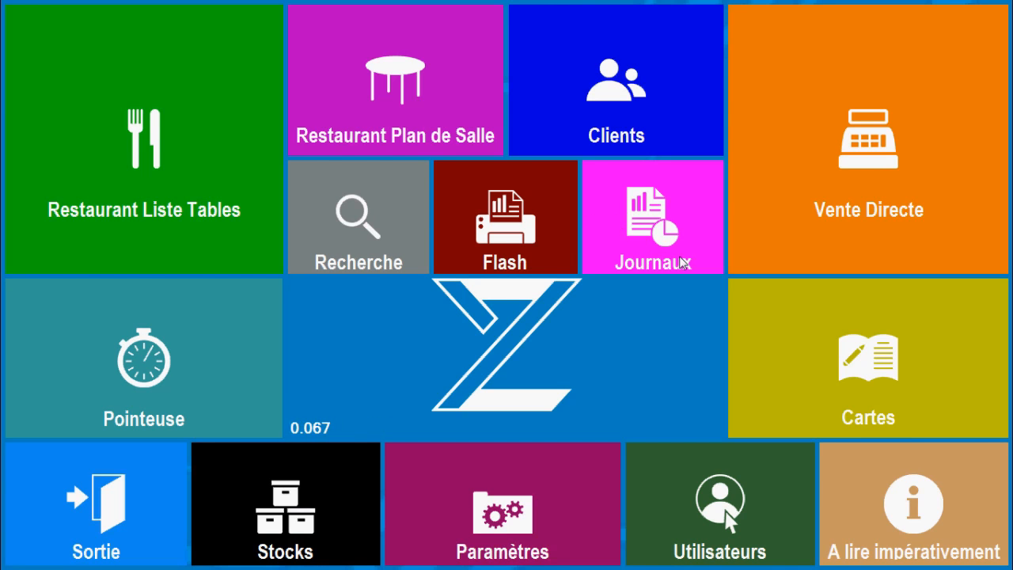
# In the hourly tariffs of the RESTAURANT point of sale, set the start time of Service n° 1 to 06:00.
pyautogui.click(532, 515)
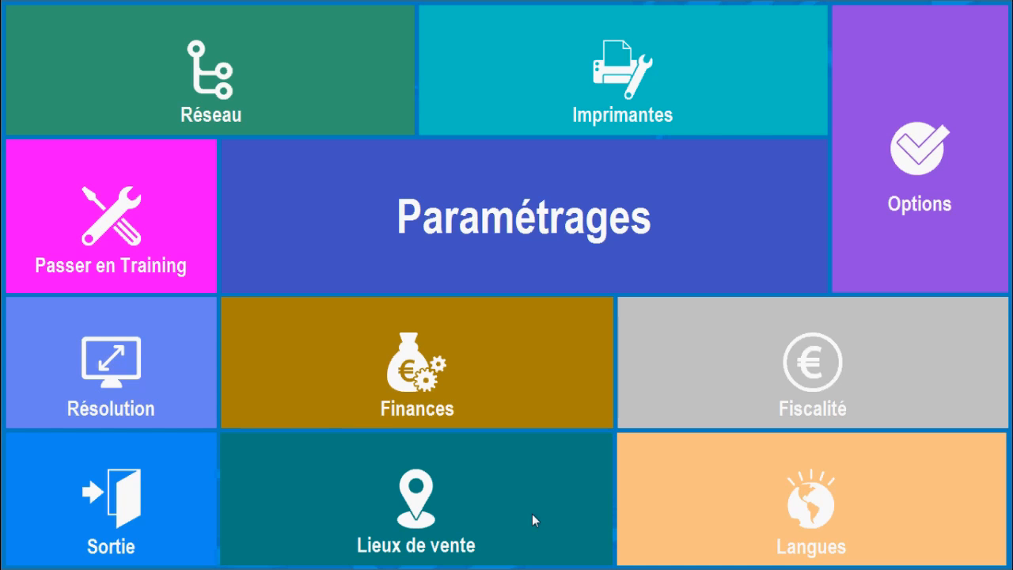
pyautogui.click(469, 515)
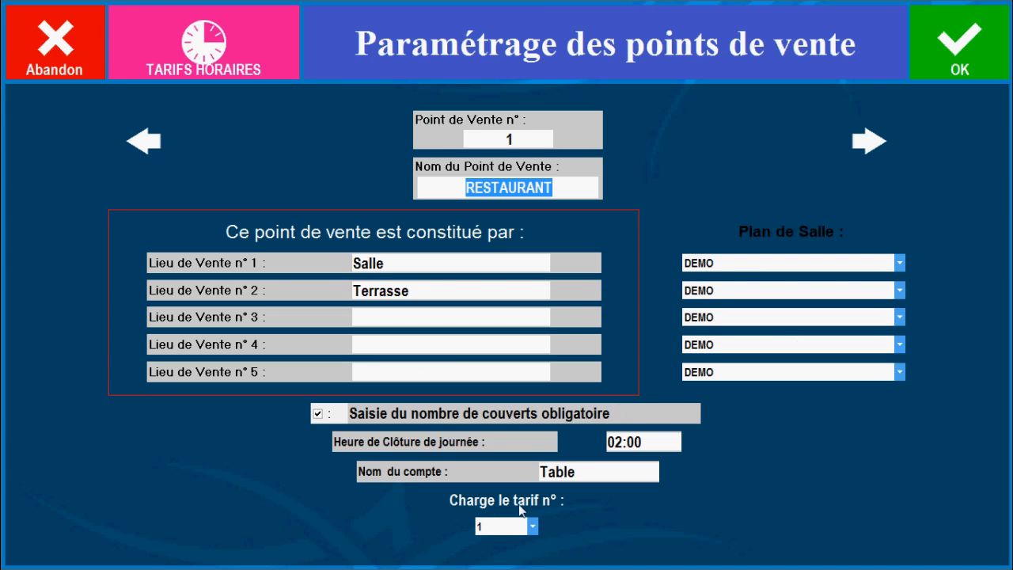
pyautogui.click(204, 62)
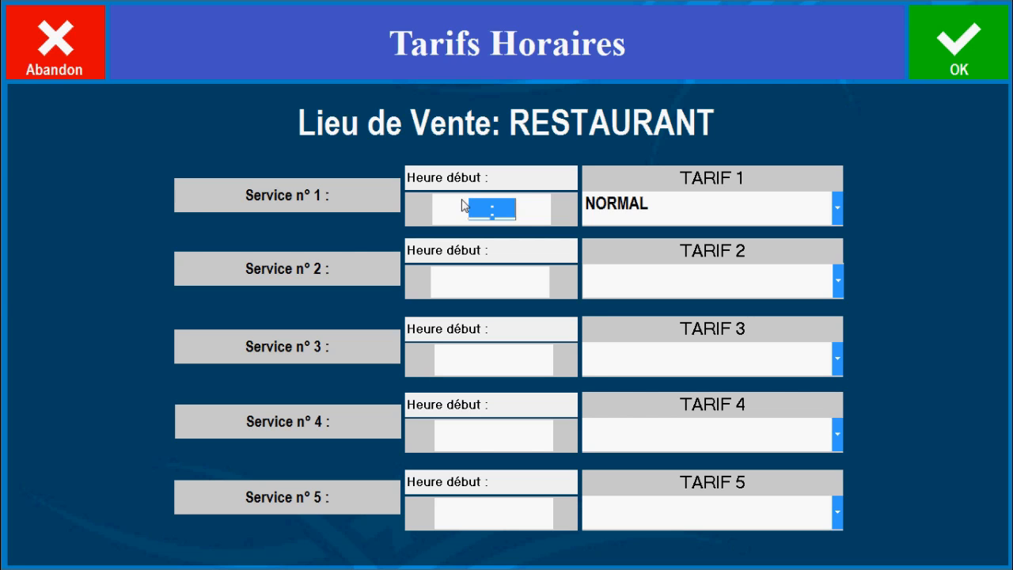
pyautogui.write('0600')
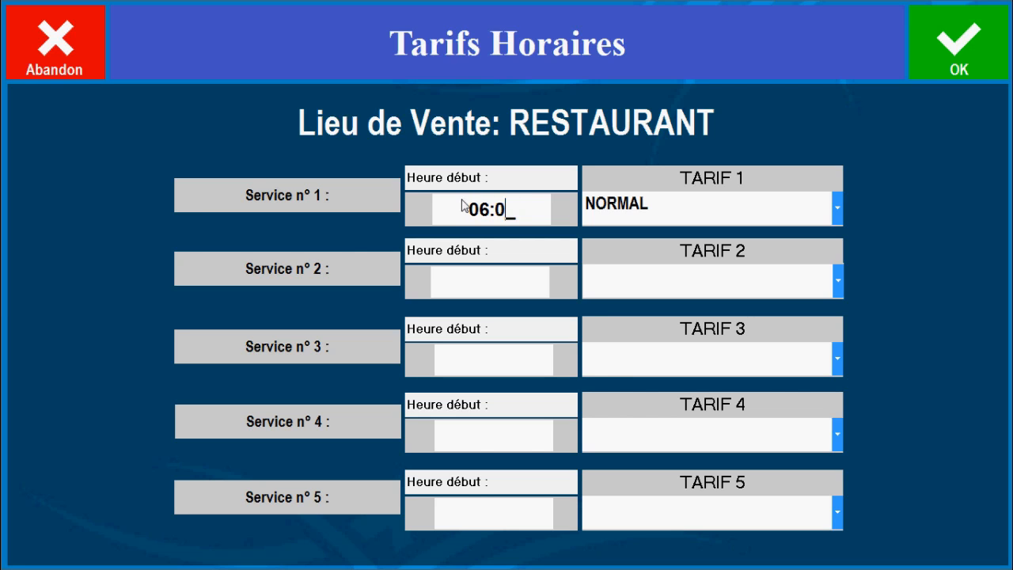
# Set Service n° 2 to start at 18:00 with the HAPPY HOUR tariff.
pyautogui.click(480, 283)
pyautogui.write('1800')
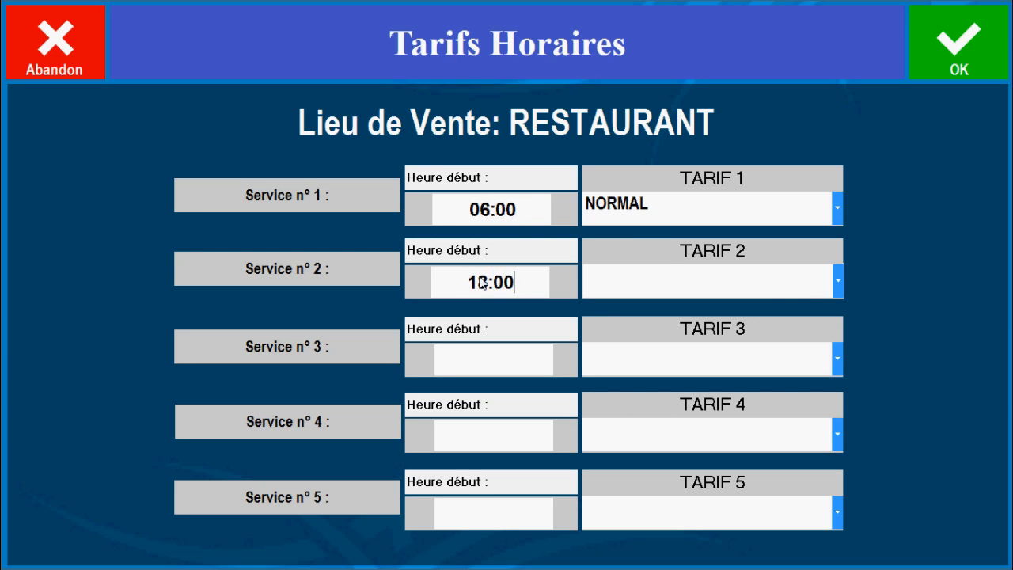
pyautogui.click(838, 282)
pyautogui.click(758, 331)
# Set Service n° 3 to start at 19:00 with the NORMAL tariff.
pyautogui.click(467, 365)
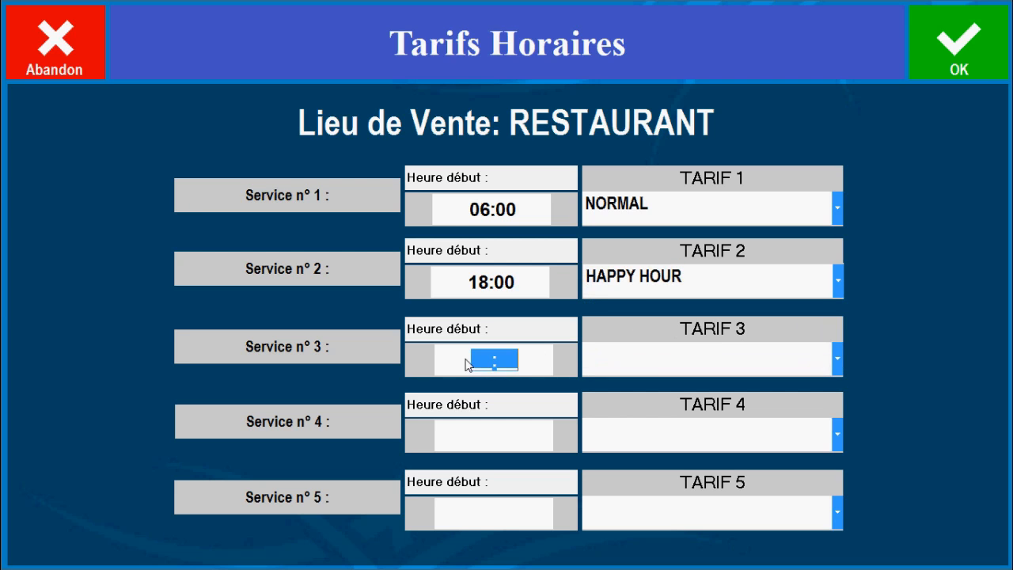
pyautogui.write('1900')
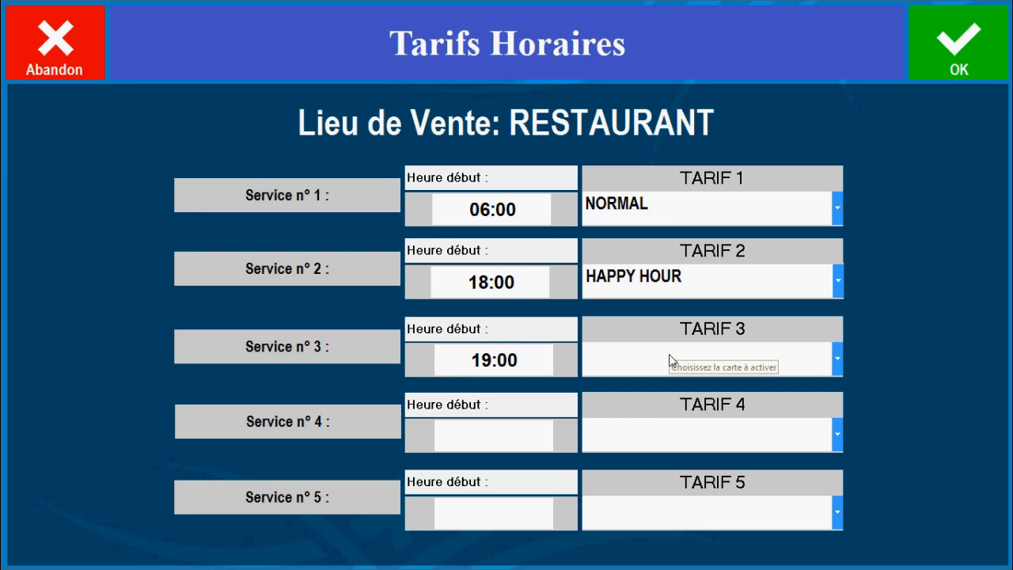
pyautogui.click(838, 361)
pyautogui.click(723, 428)
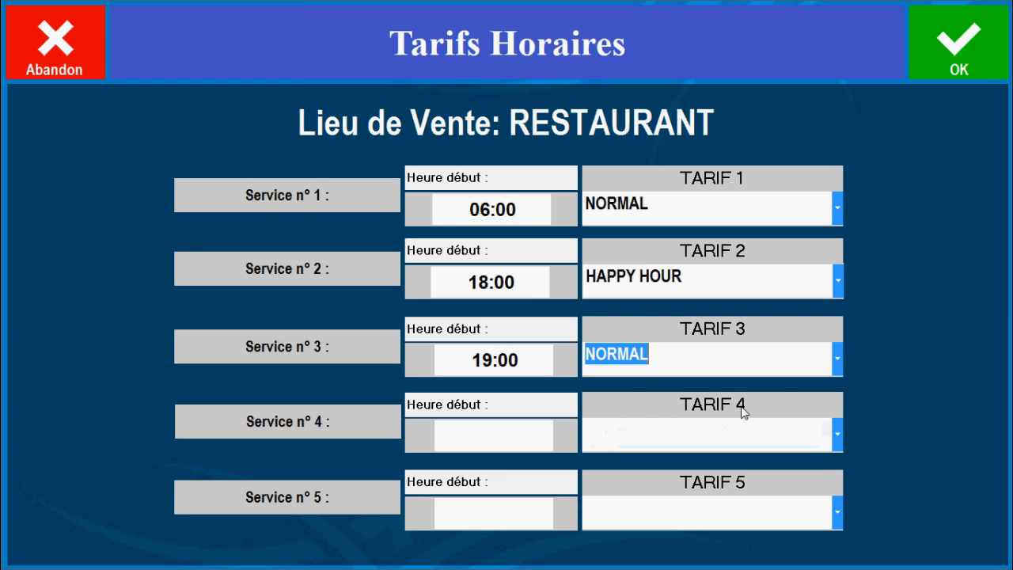
# Save the hourly tariffs and the point-of-sale settings, acknowledging the reminder about user access and cards.
pyautogui.click(942, 37)
pyautogui.click(942, 38)
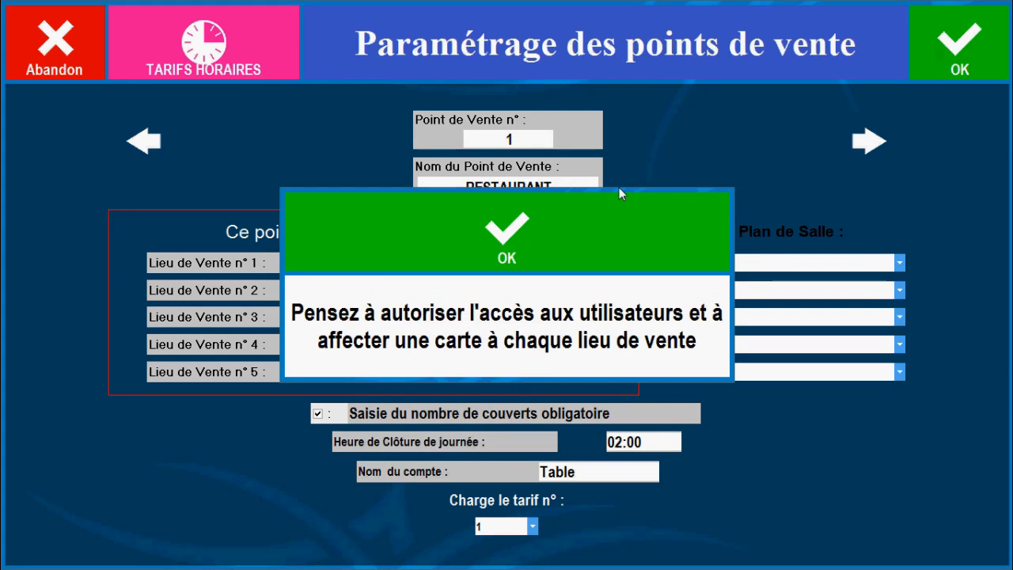
pyautogui.click(550, 225)
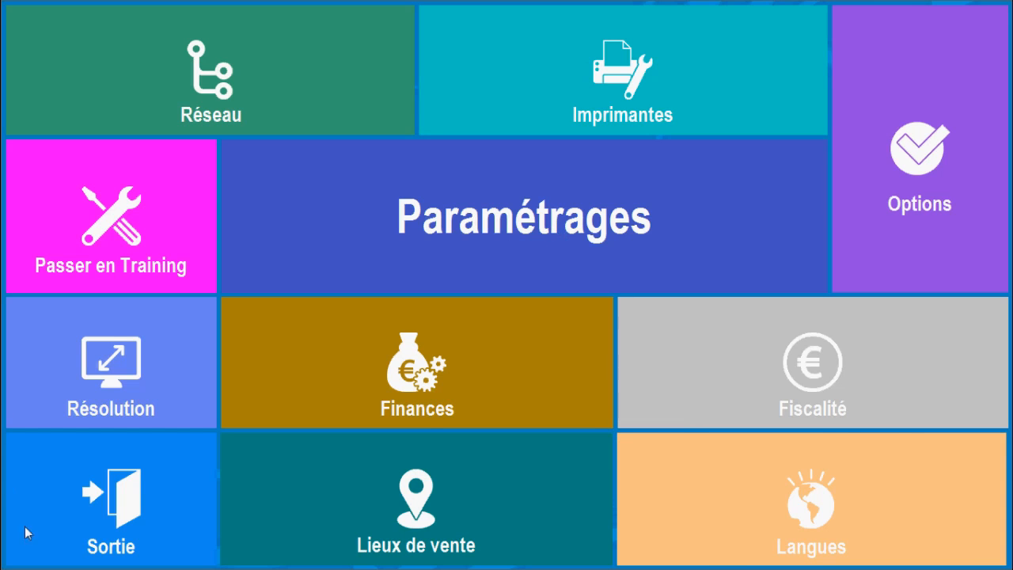
# Leave the settings and open a direct sale to check which tariff is loaded.
pyautogui.click(88, 510)
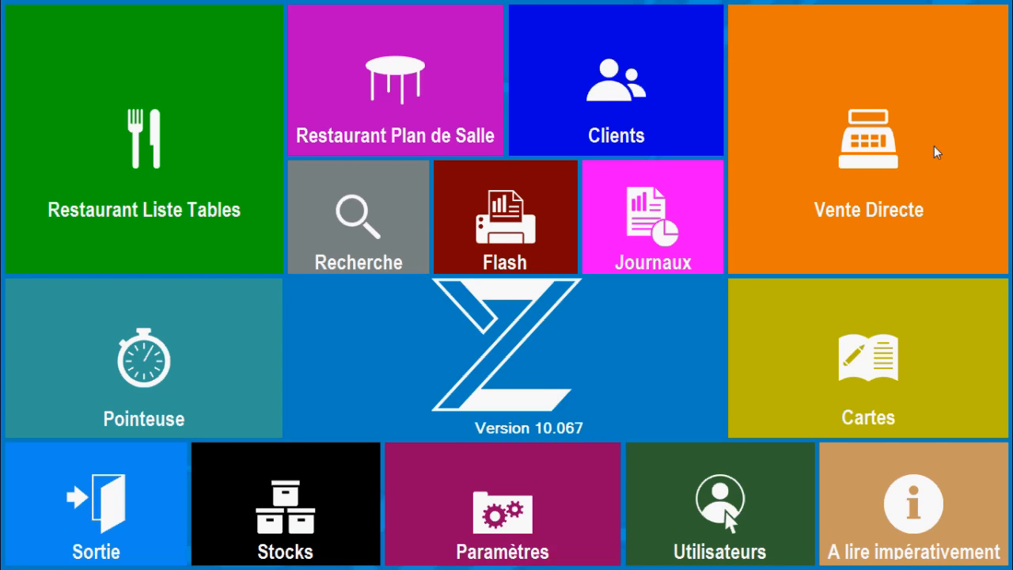
pyautogui.click(817, 145)
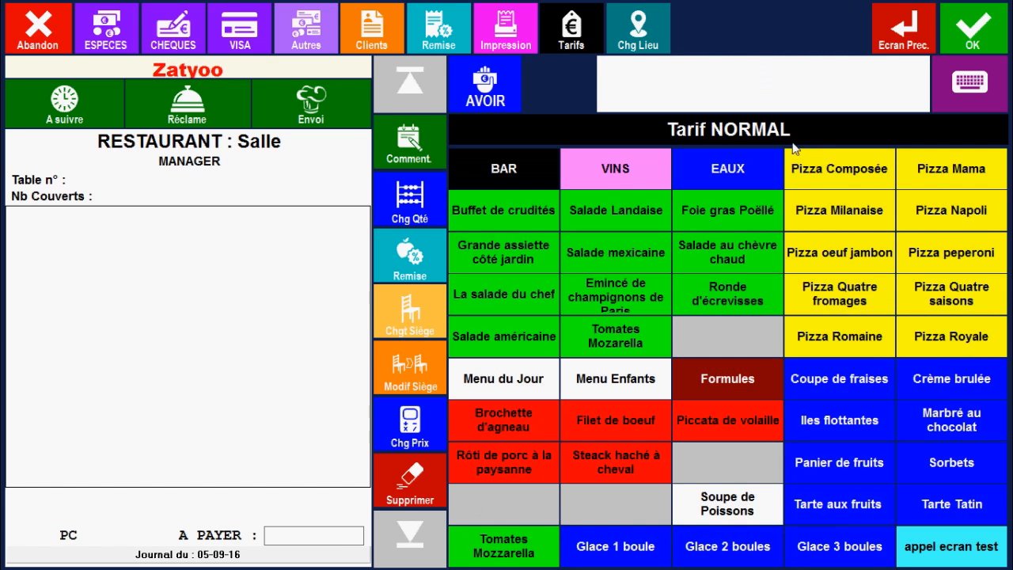
# Add Buffet de crudités to the direct sale to check its NORMAL tariff price, and abandon the sale.
pyautogui.click(505, 212)
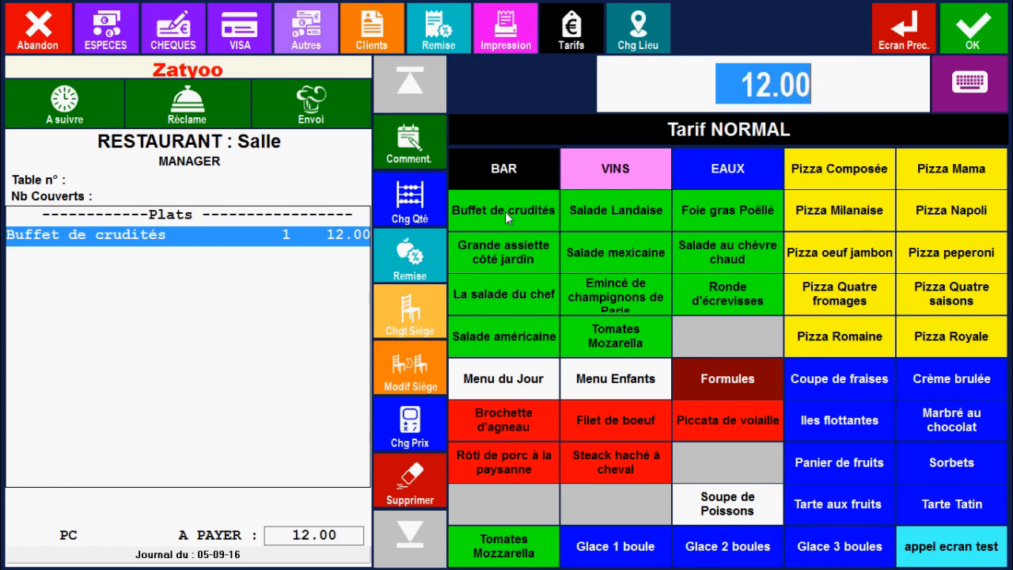
pyautogui.click(27, 33)
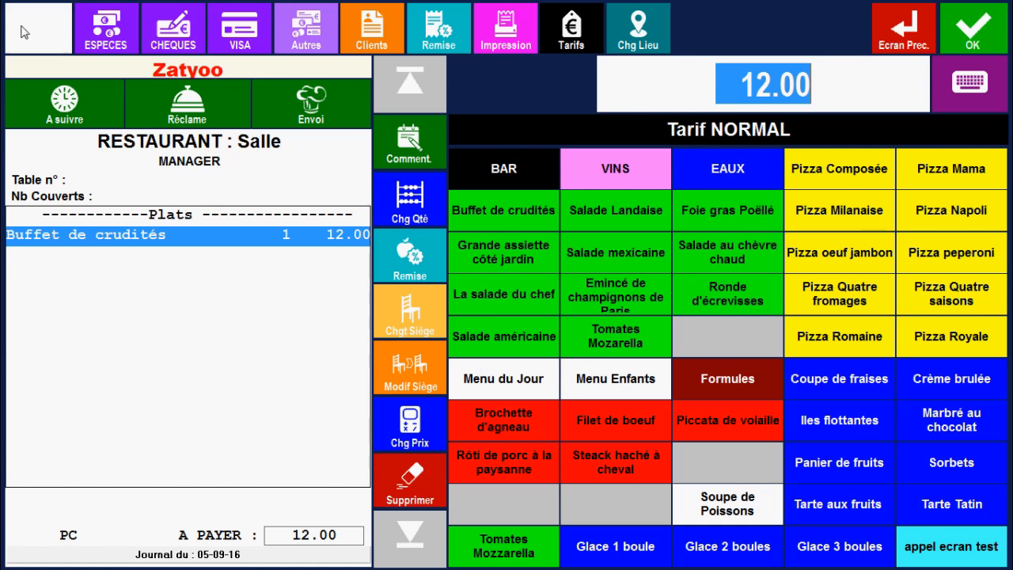
pyautogui.click(588, 253)
# Exit the POS to the Windows desktop and set the hour of the system clock to 18.
pyautogui.click(52, 455)
pyautogui.click(566, 249)
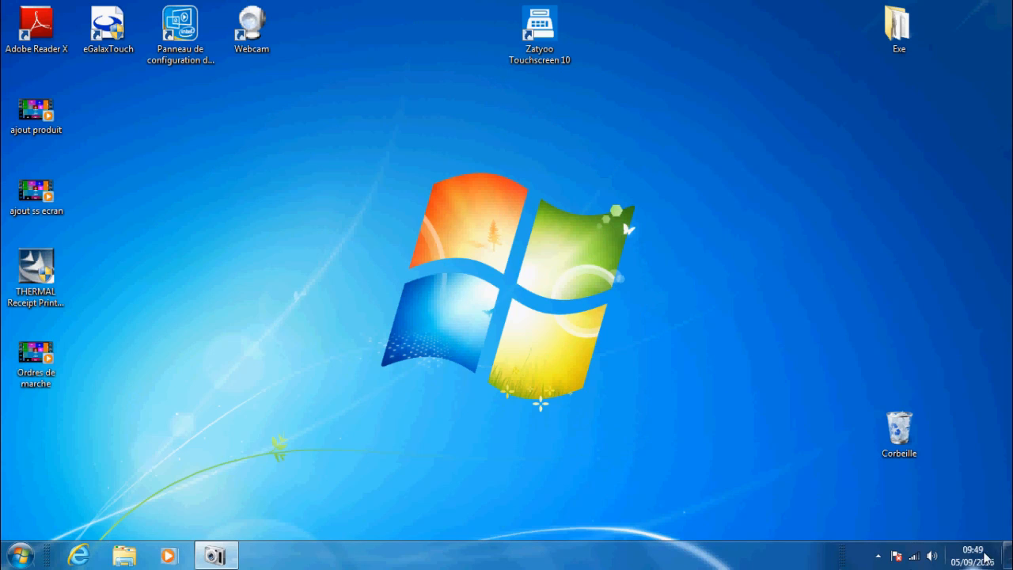
pyautogui.click(972, 556)
pyautogui.click(907, 513)
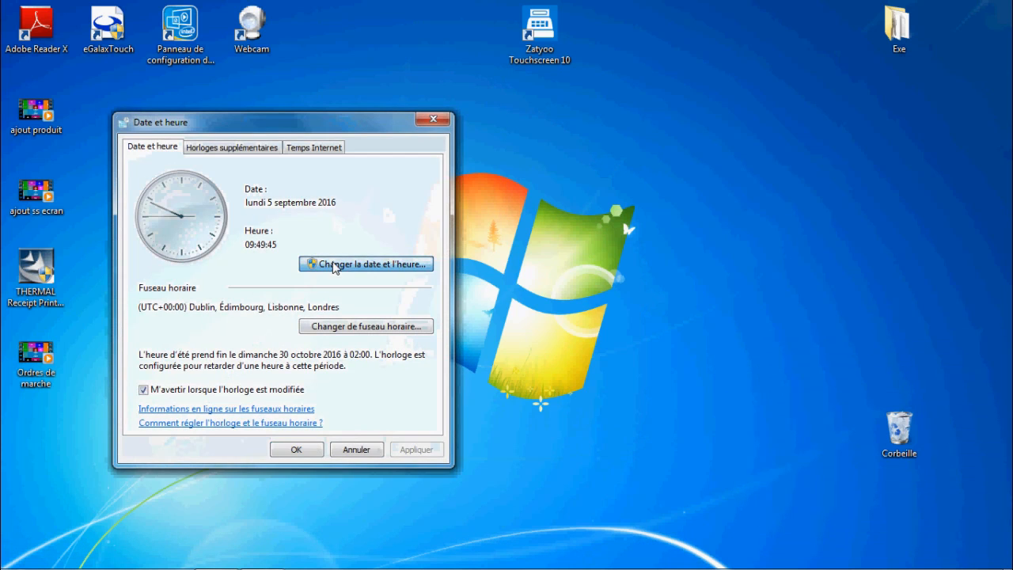
pyautogui.click(414, 262)
pyautogui.click(314, 316)
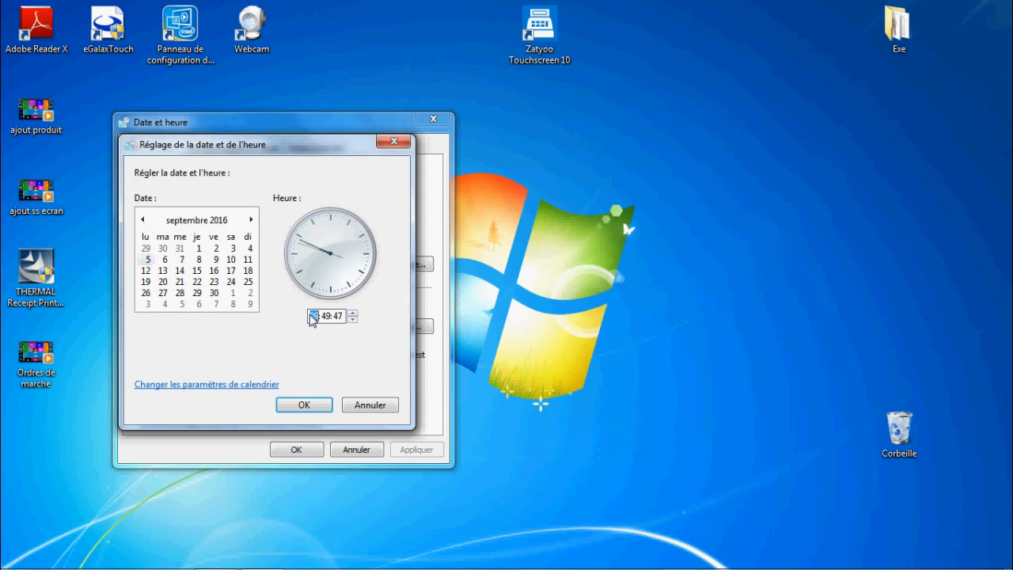
pyautogui.write('18')
pyautogui.click(304, 404)
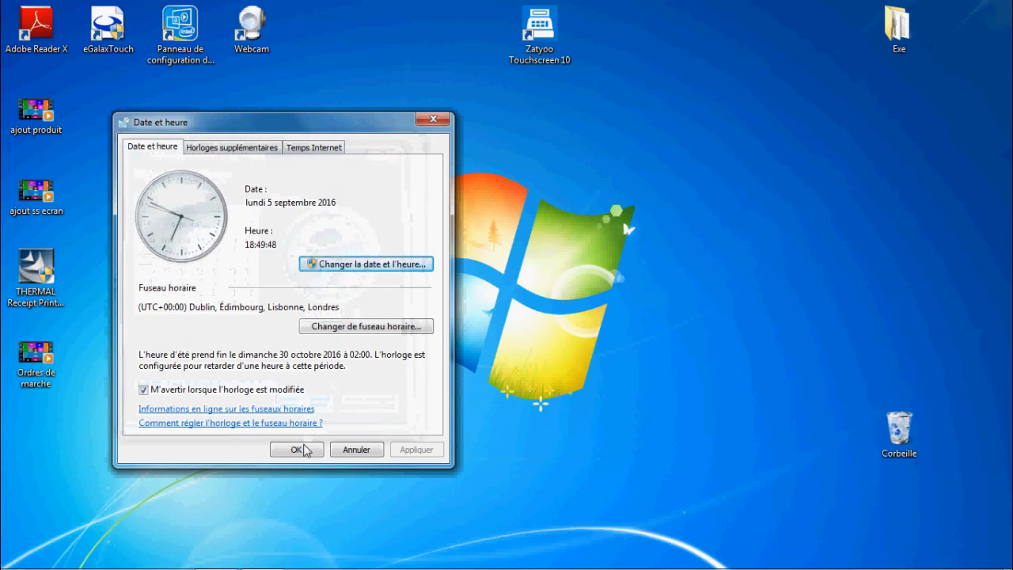
pyautogui.click(299, 449)
# Reopen Zatyoo Touchscreen 10 and add Buffet de crudités to a new direct sale to check the loaded tariff and price.
pyautogui.doubleClick(540, 32)
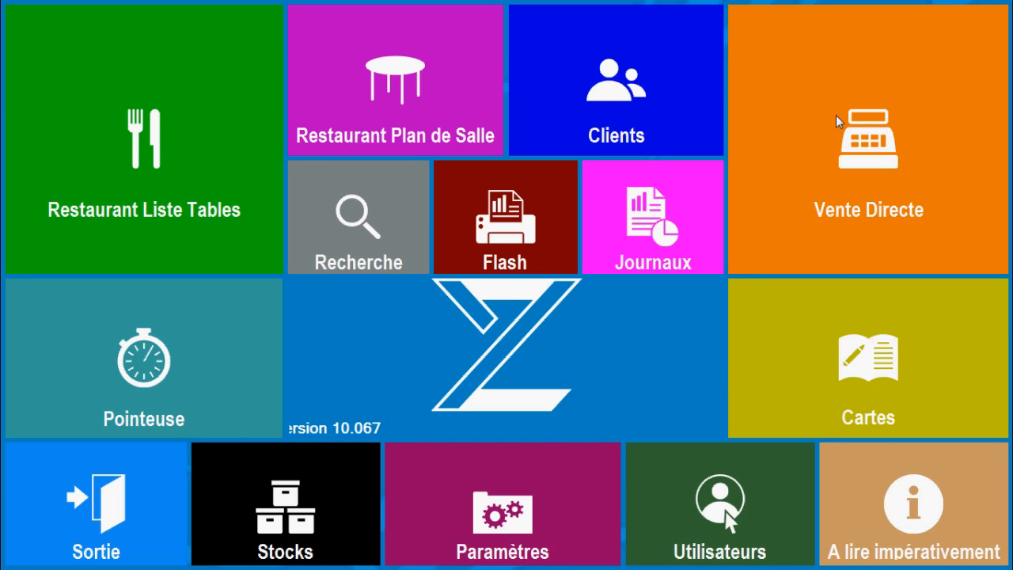
pyautogui.click(838, 118)
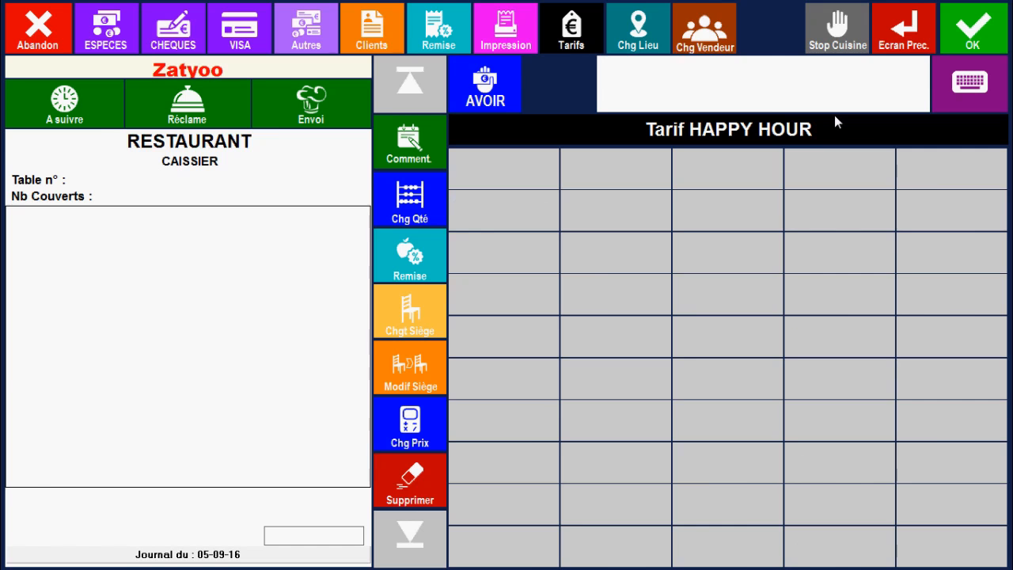
pyautogui.click(544, 211)
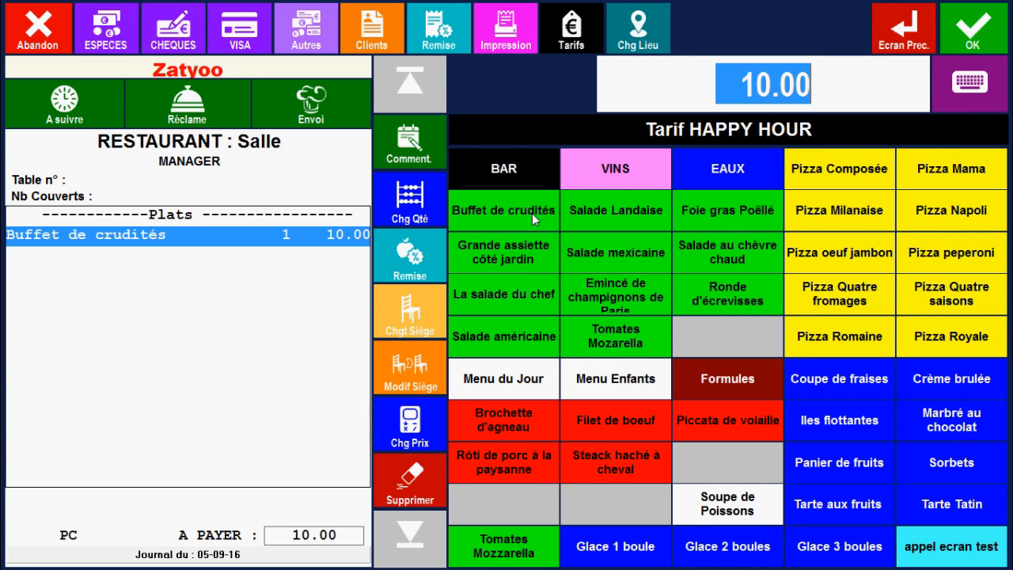